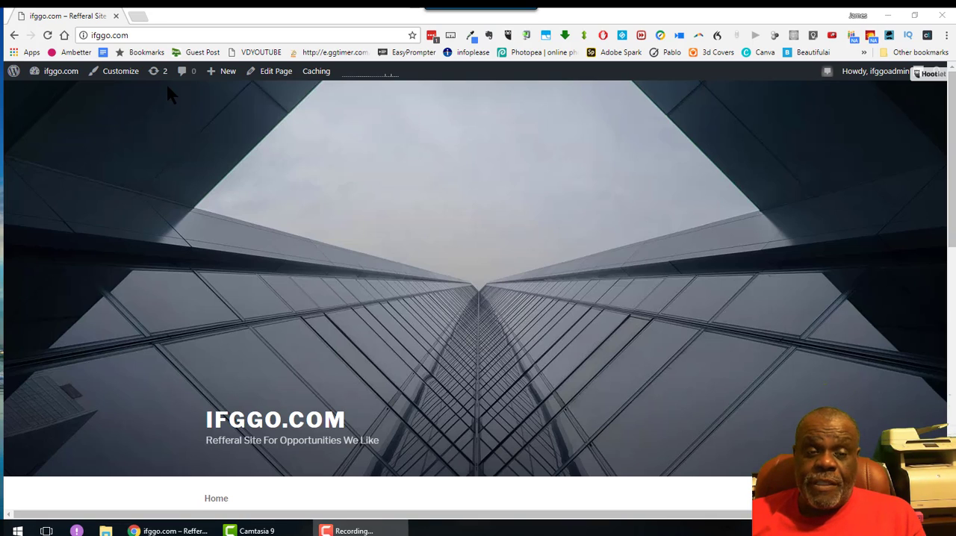
Step: Go to ifggo.com/cpanel and enter the cPanel login through port 2082
left_click(141, 36)
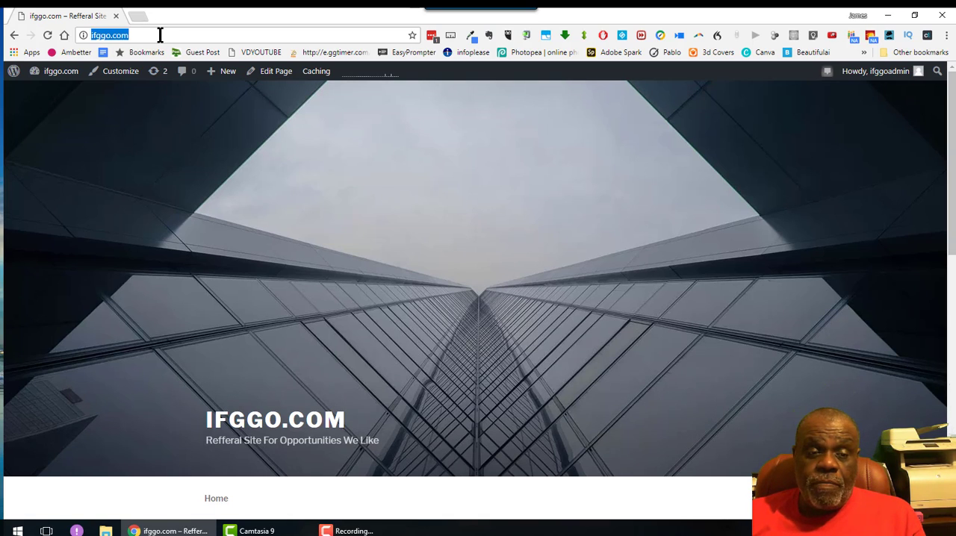
left_click(160, 35)
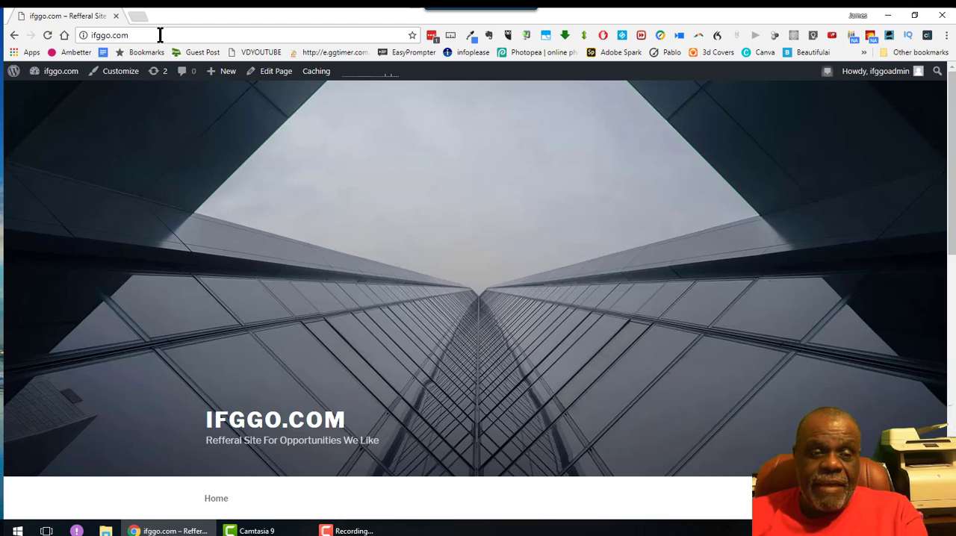
type("\\")
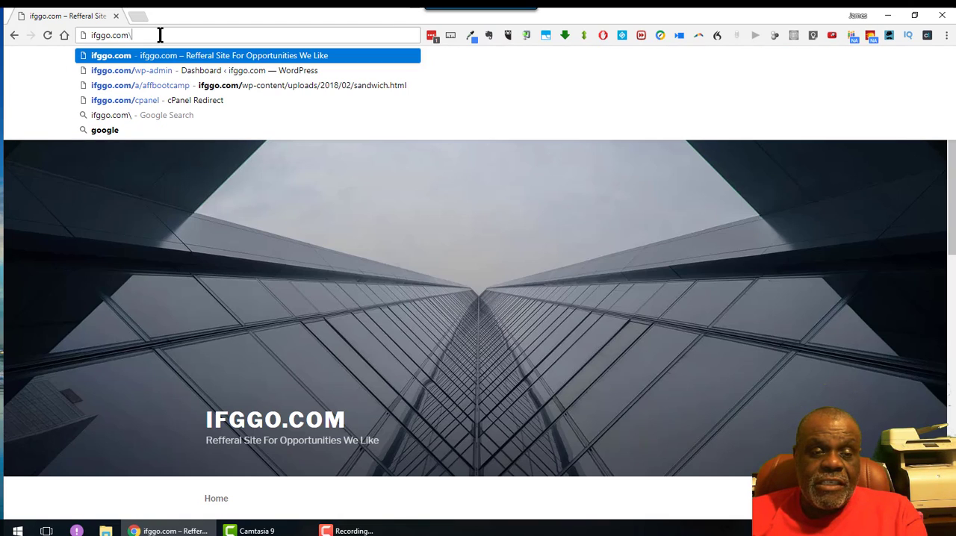
type("cpanel")
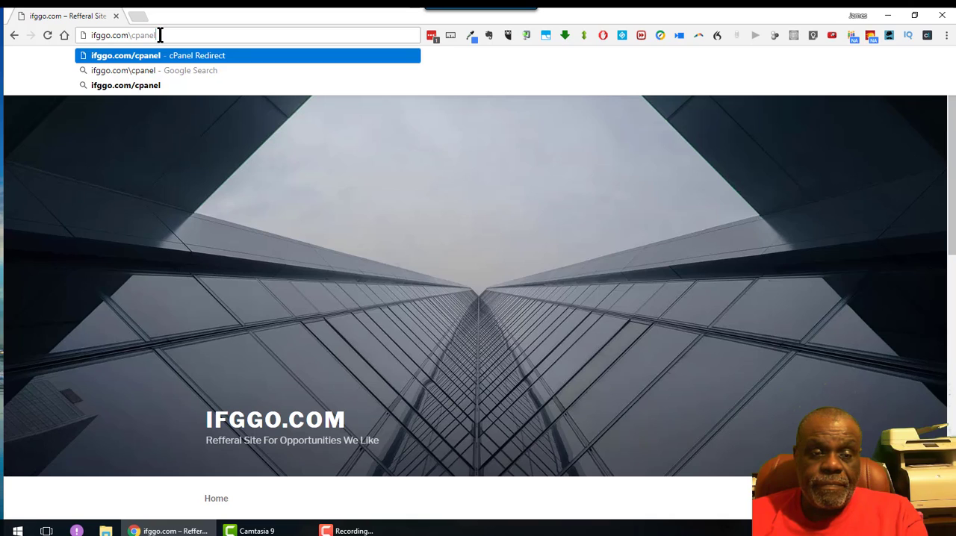
key("Return")
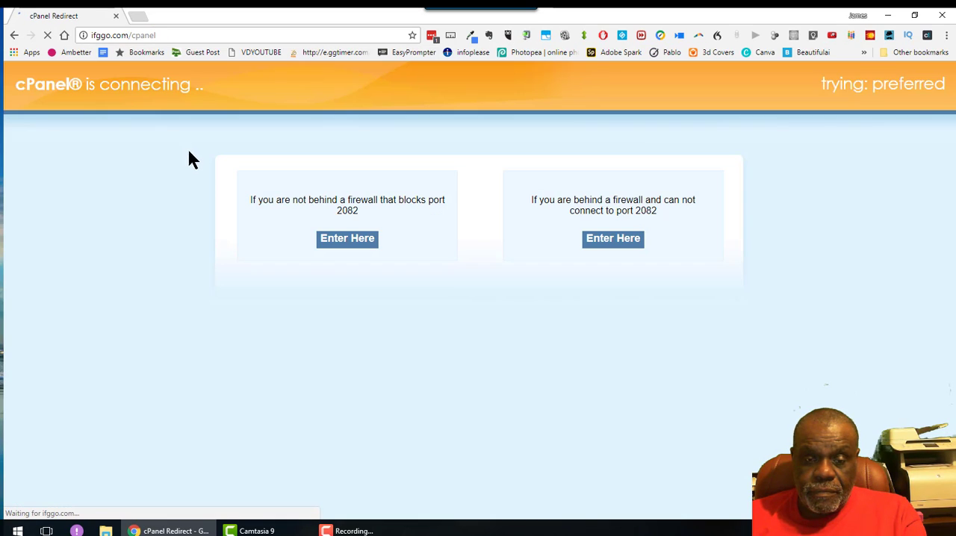
left_click(320, 239)
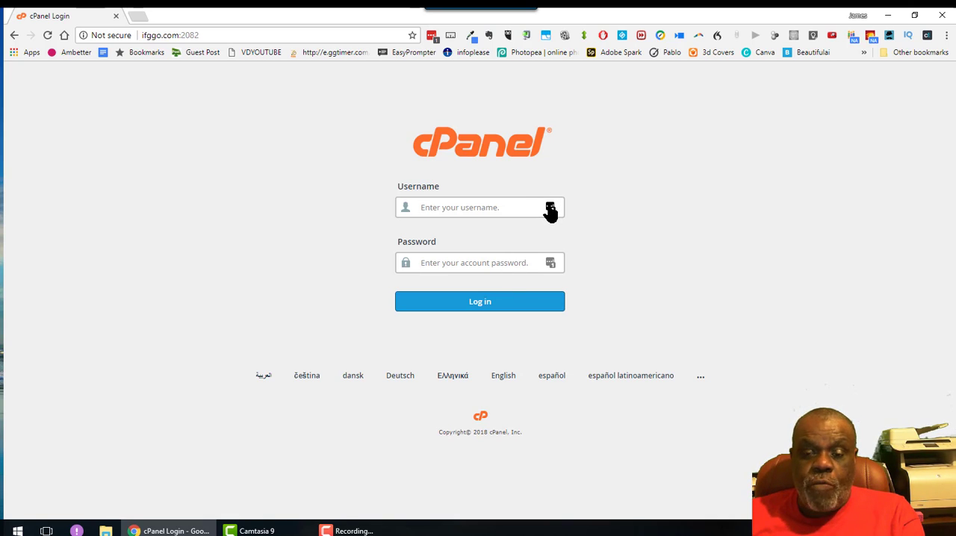
Step: Fill in the username and account password from the saved ifggo.com login and log in to cPanel
left_click(550, 209)
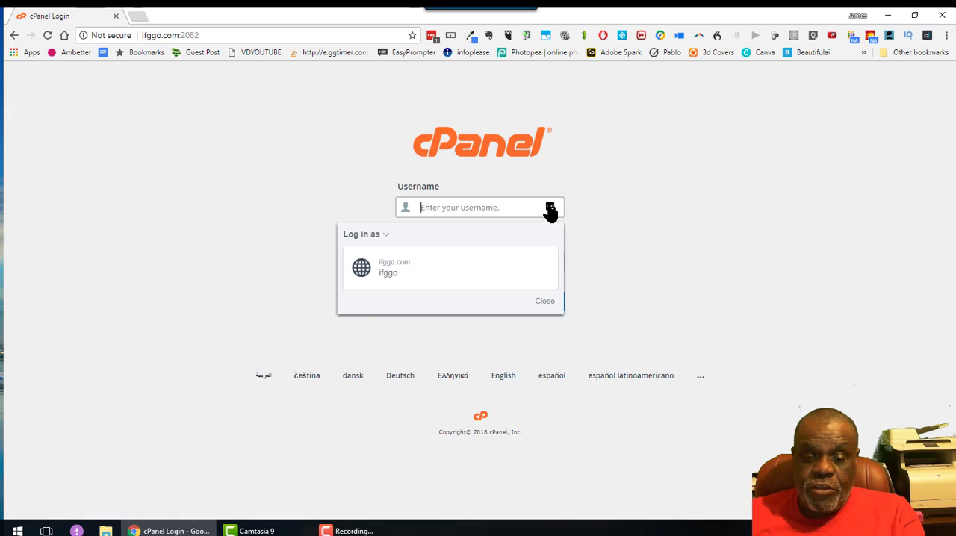
left_click(441, 273)
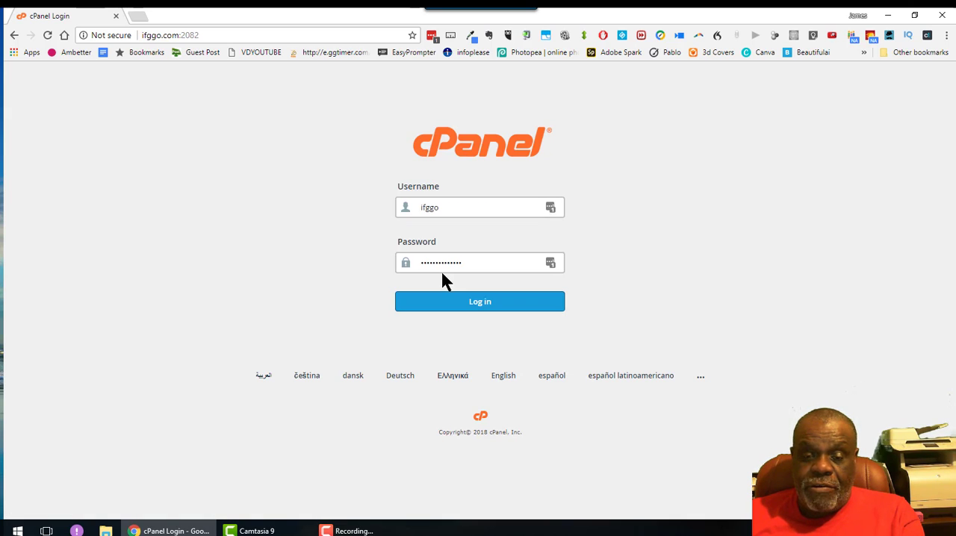
left_click(486, 306)
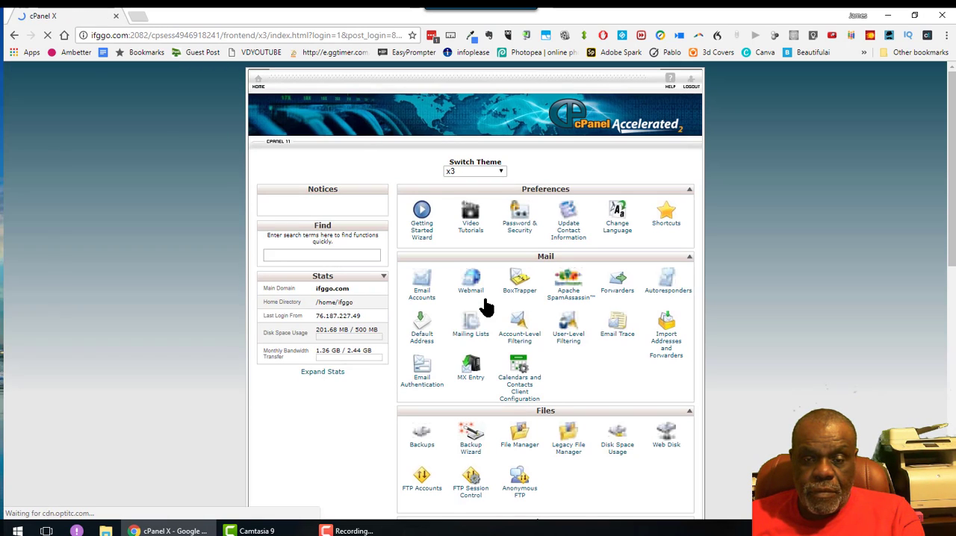
Step: Move the Mail section below the Files section and open the Email Accounts page
scroll(649, 353, "down", 1)
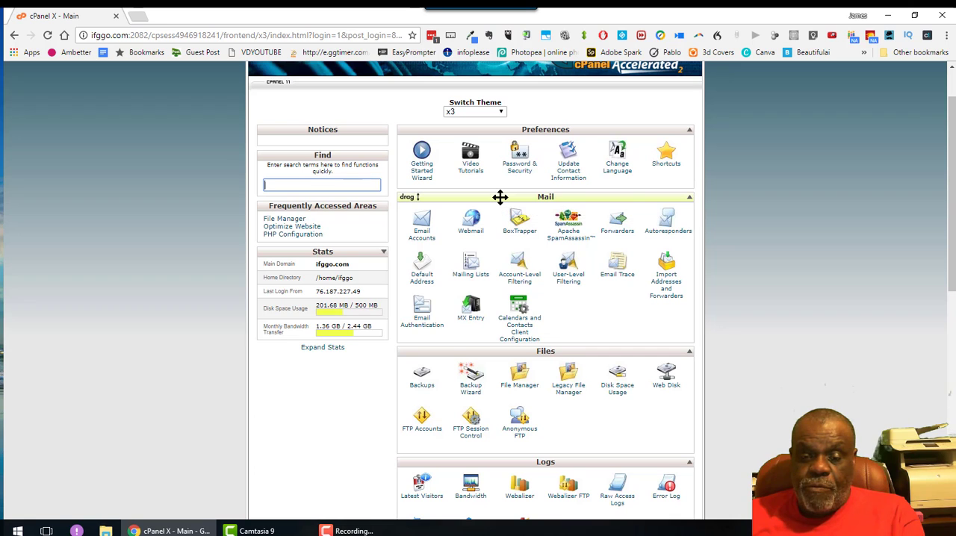
left_click_drag(500, 198, 501, 307)
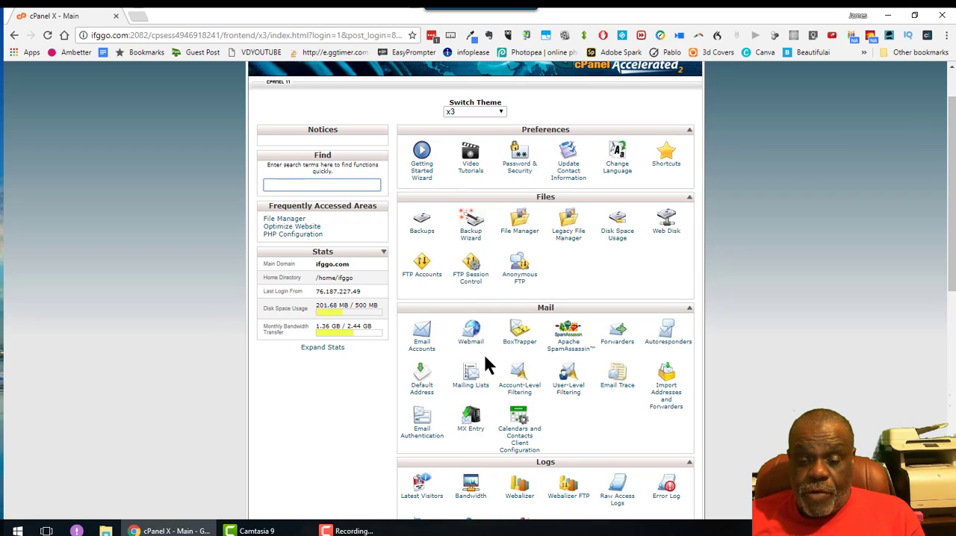
left_click(422, 336)
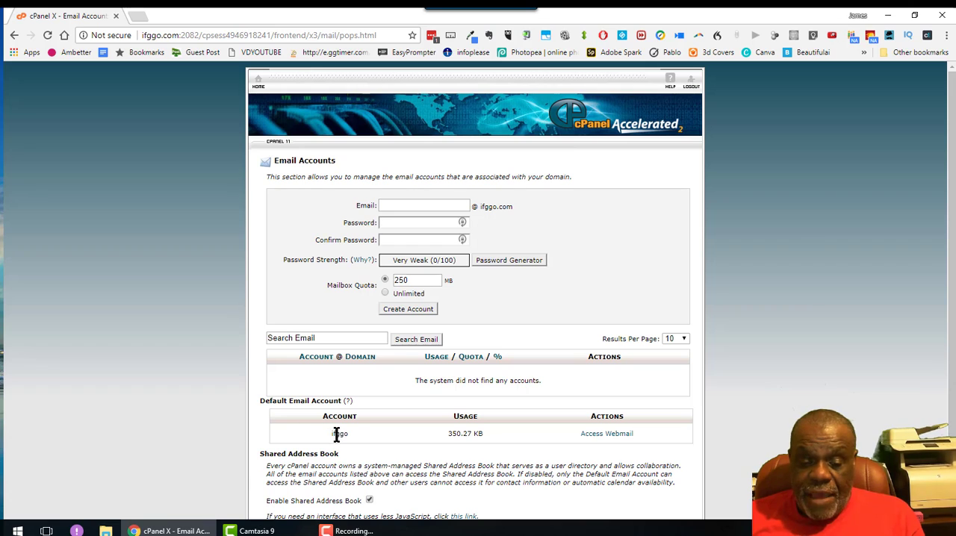
scroll(511, 436, "down", 1)
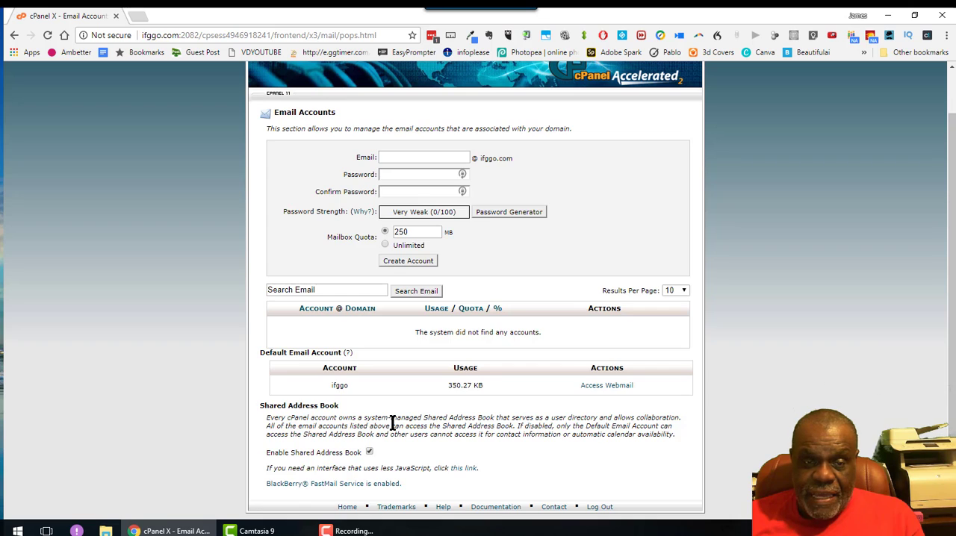
scroll(390, 421, "up", 1)
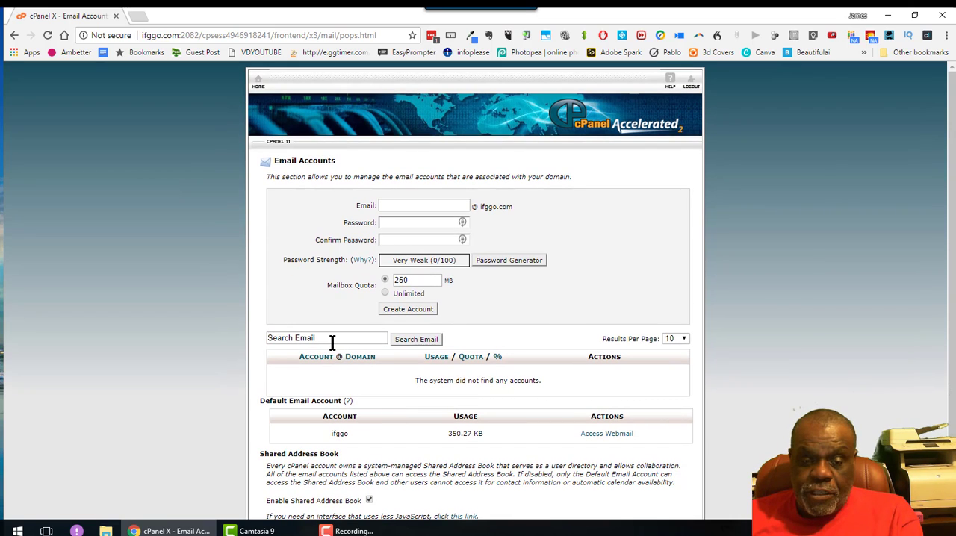
left_click(401, 206)
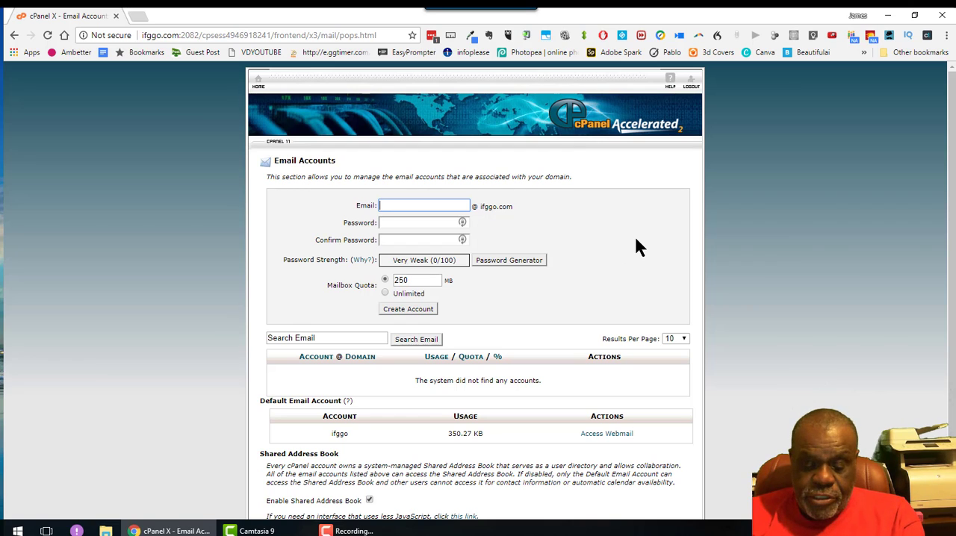
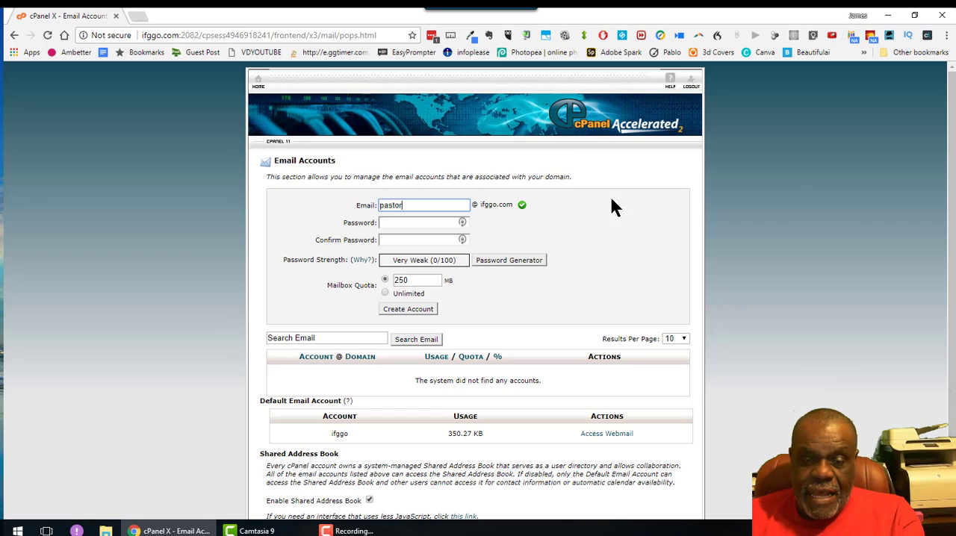
left_click(400, 223)
left_click(398, 223)
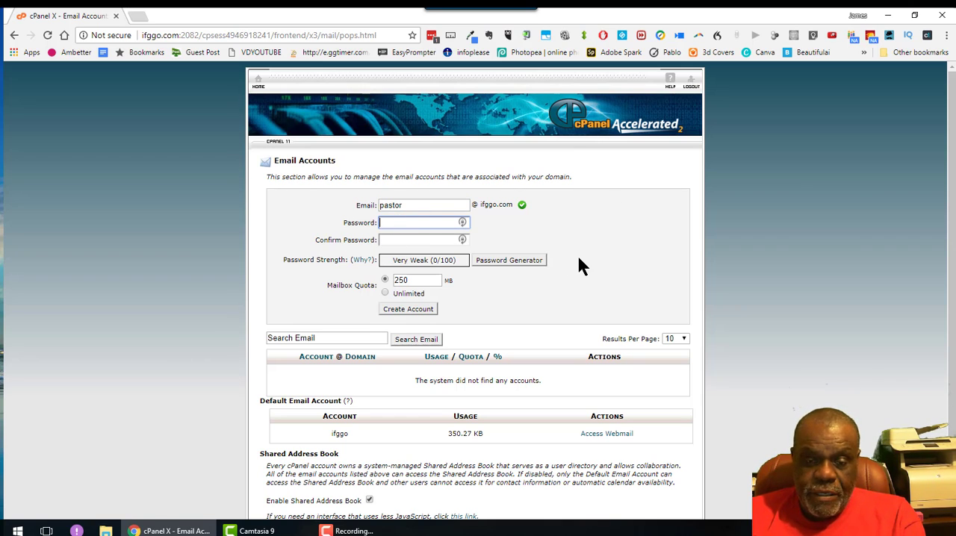
type("••••")
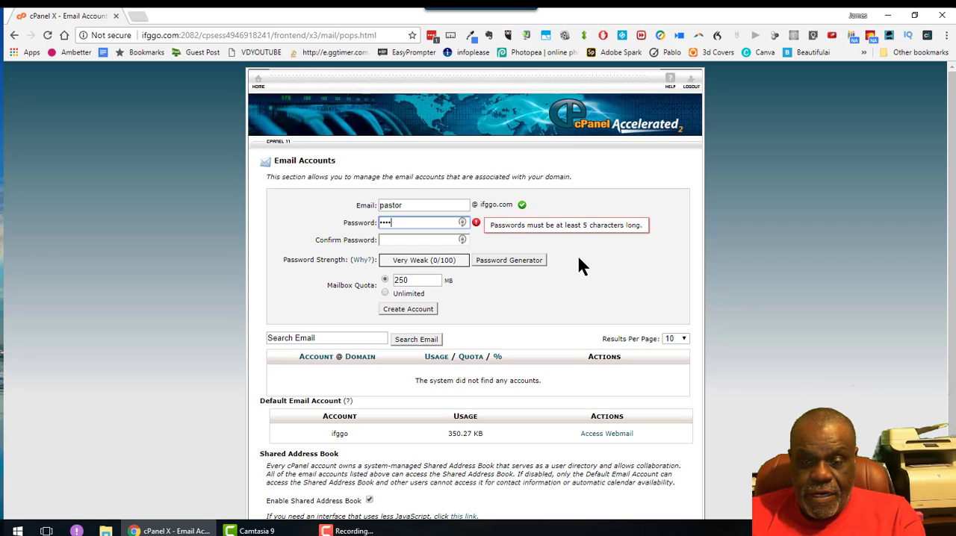
type("••••")
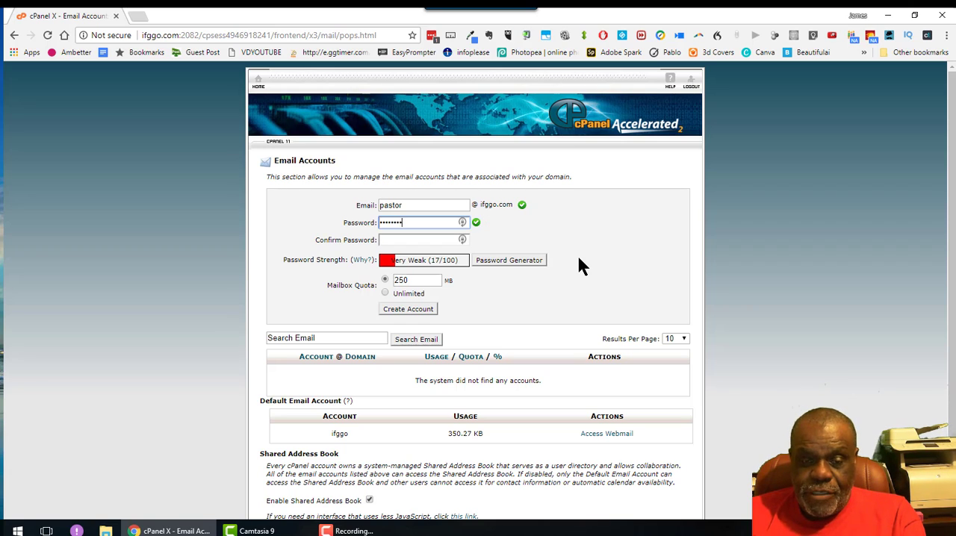
key("Tab")
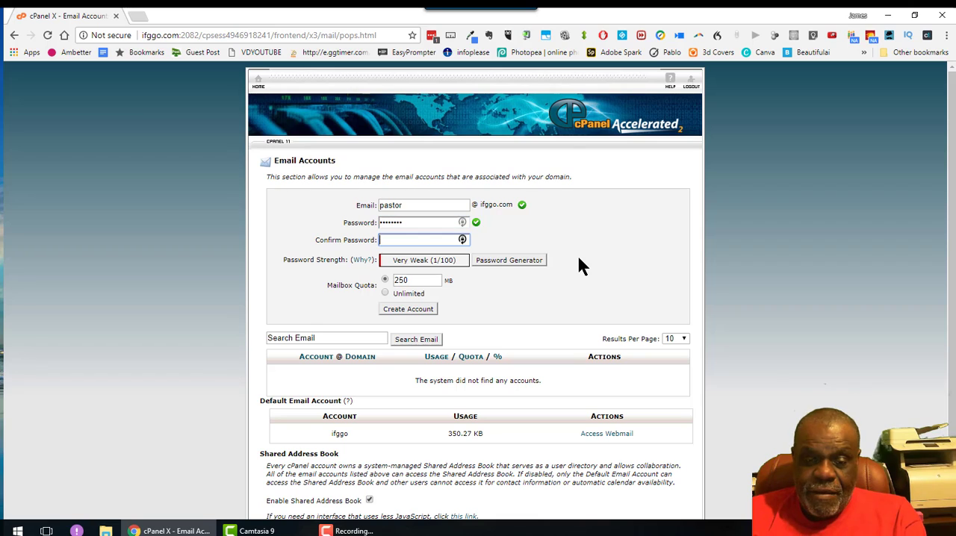
type("••••")
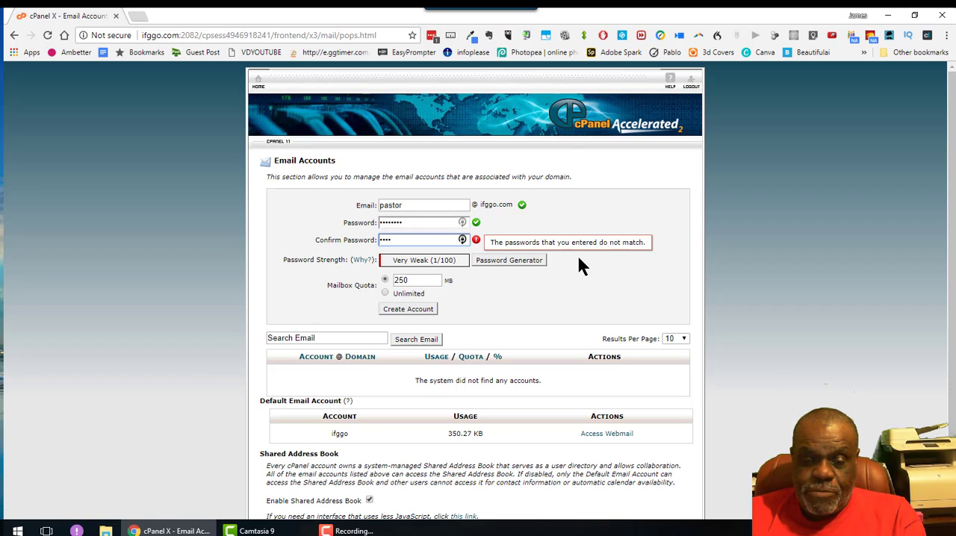
type("••••")
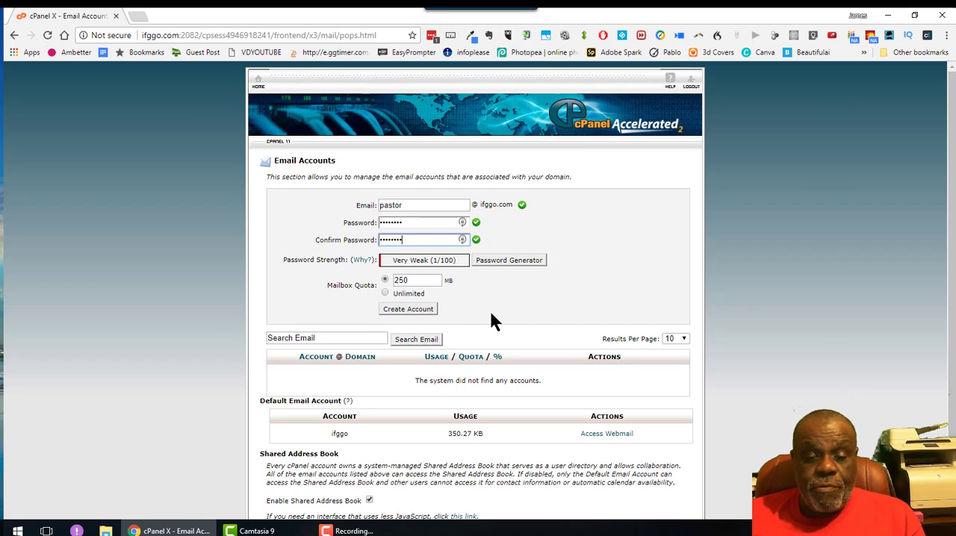
left_click(410, 307)
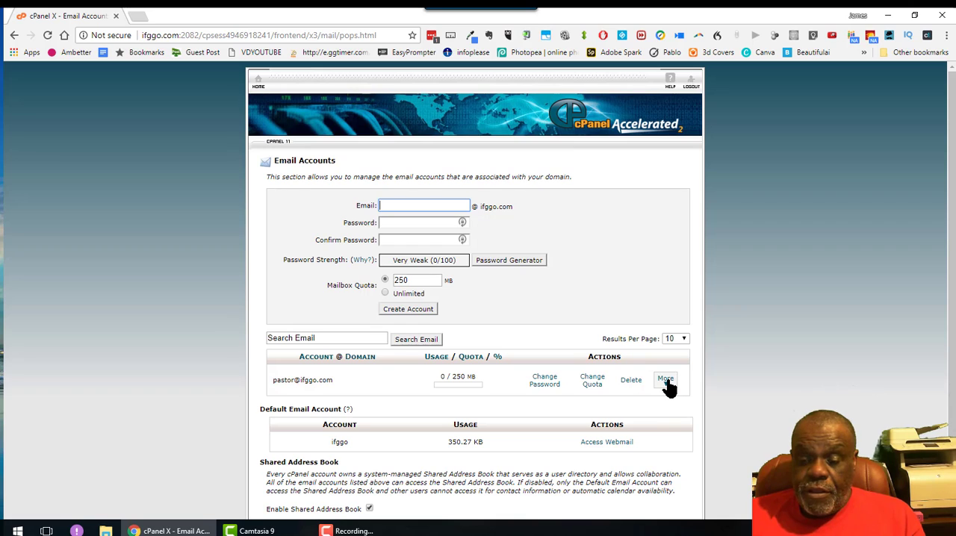
left_click(666, 381)
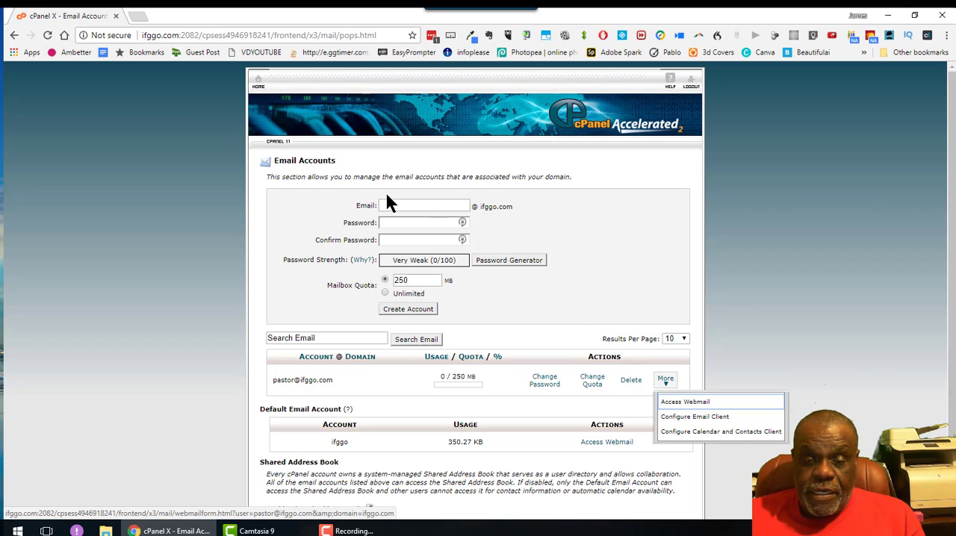
left_click(422, 207)
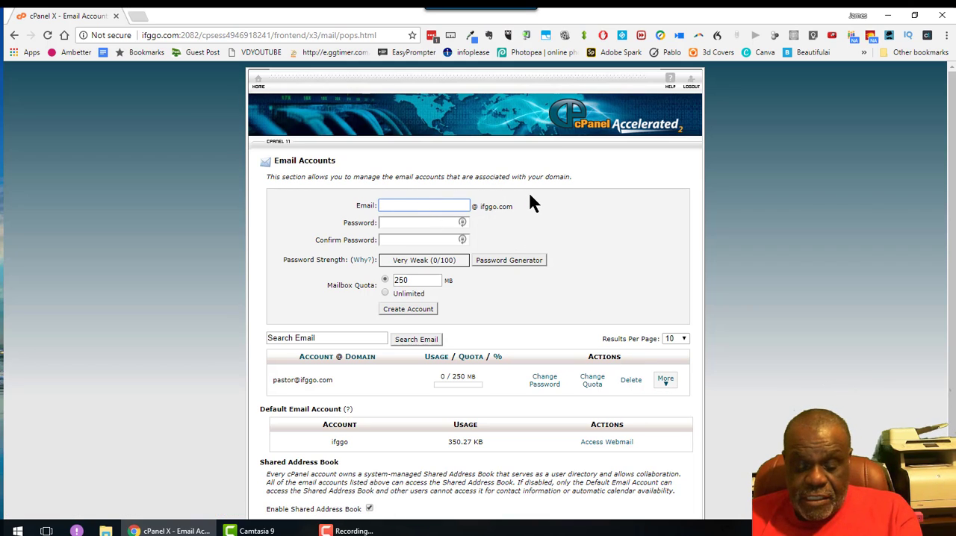
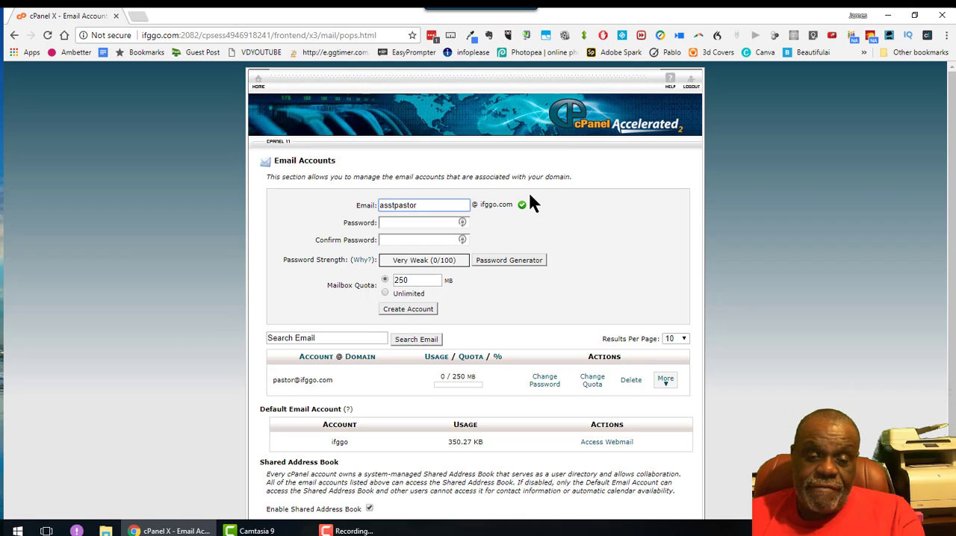
Step: Enter and confirm the password for the second mailbox and create the account
left_click(422, 222)
type("*****")
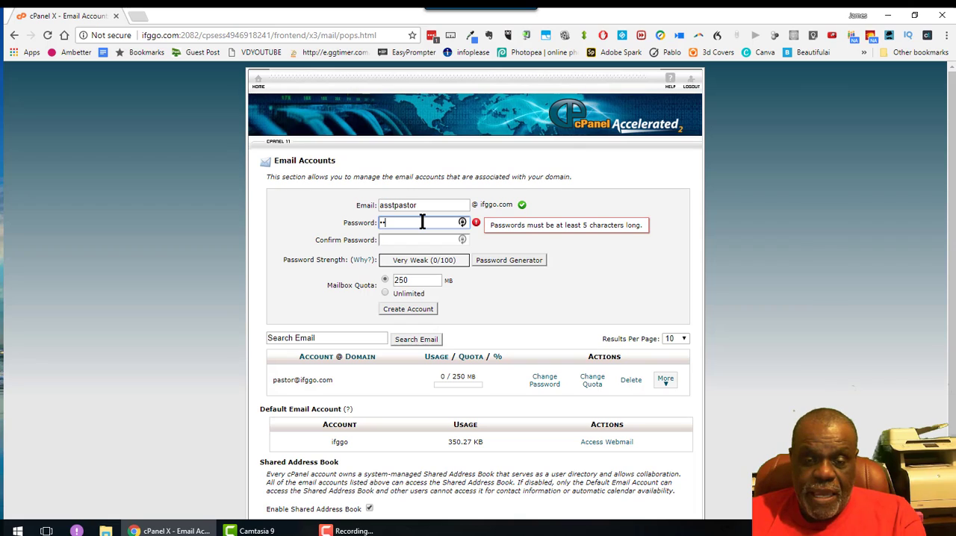
type("*")
key("Tab")
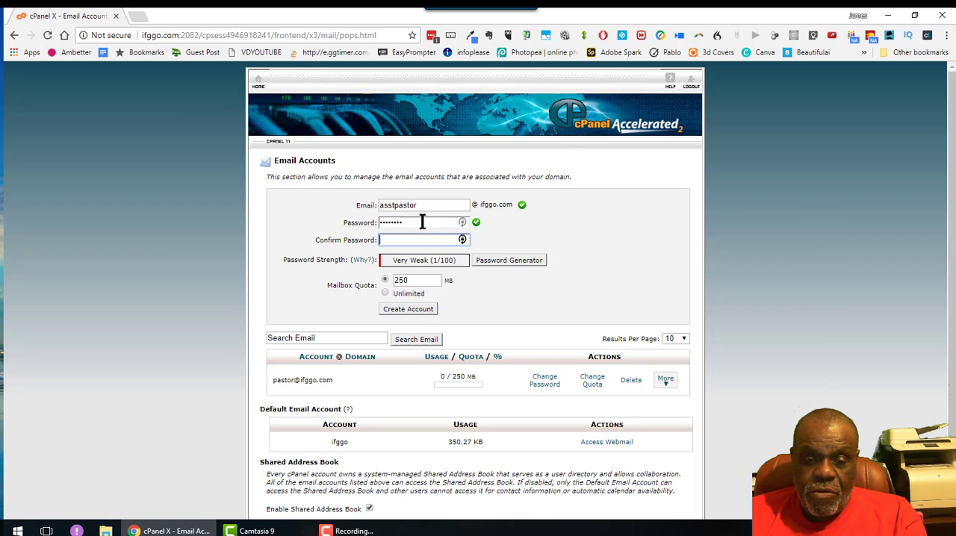
type("********")
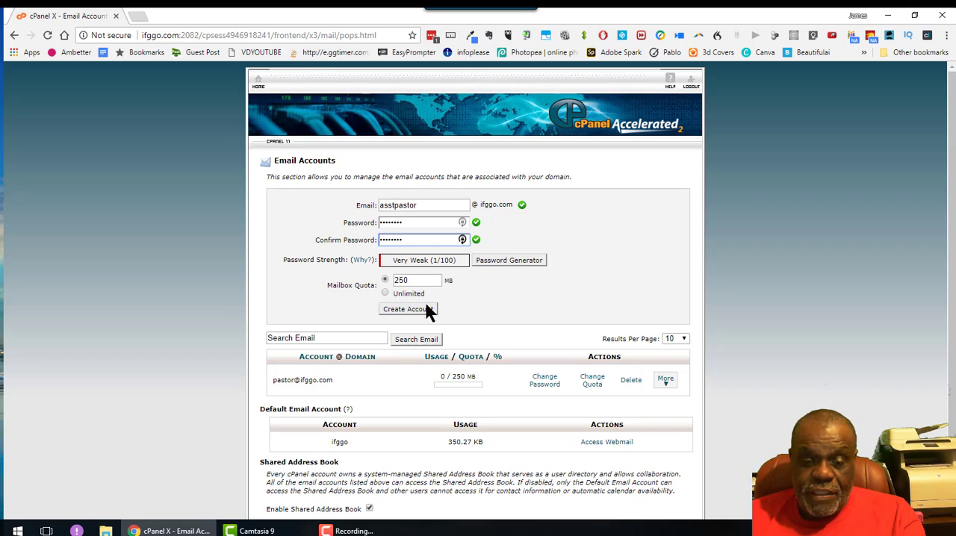
left_click(404, 306)
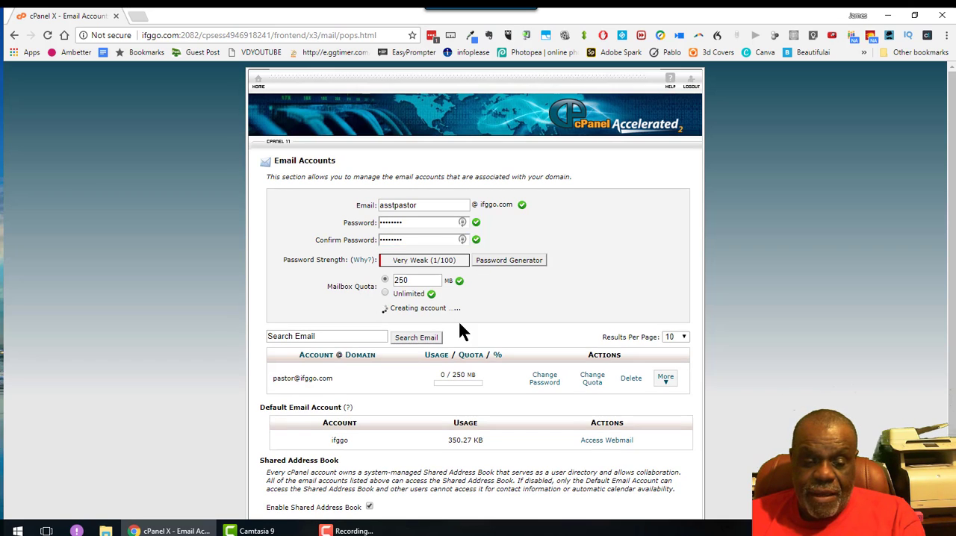
scroll(367, 430, "down", 1)
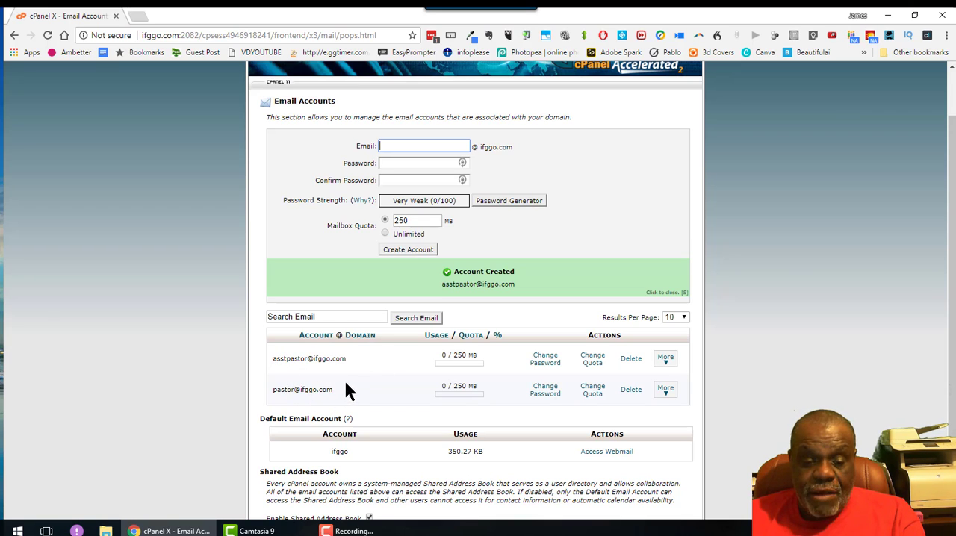
scroll(360, 364, "up", 1)
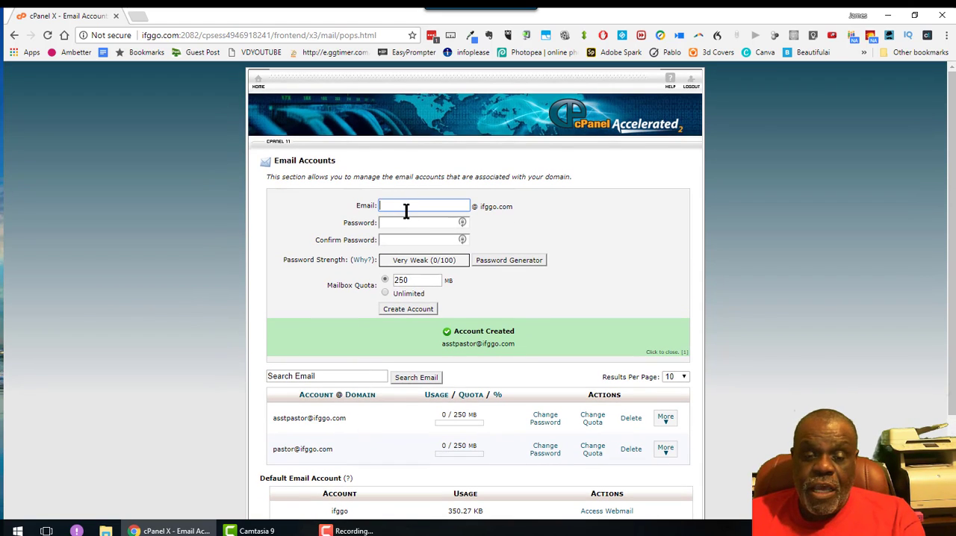
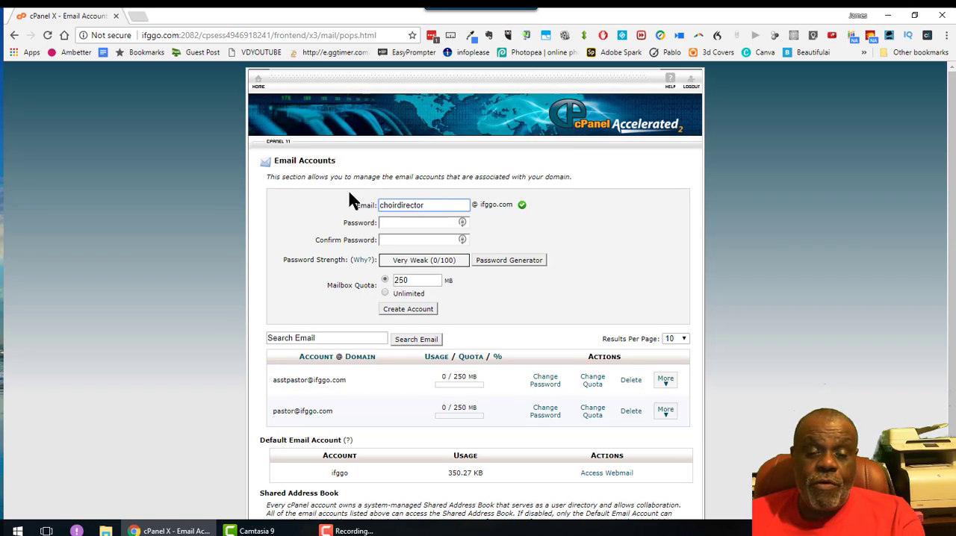
Step: Try to create the choirdirector account with a mailbox password entered in both the password and confirmation fields
left_click(405, 223)
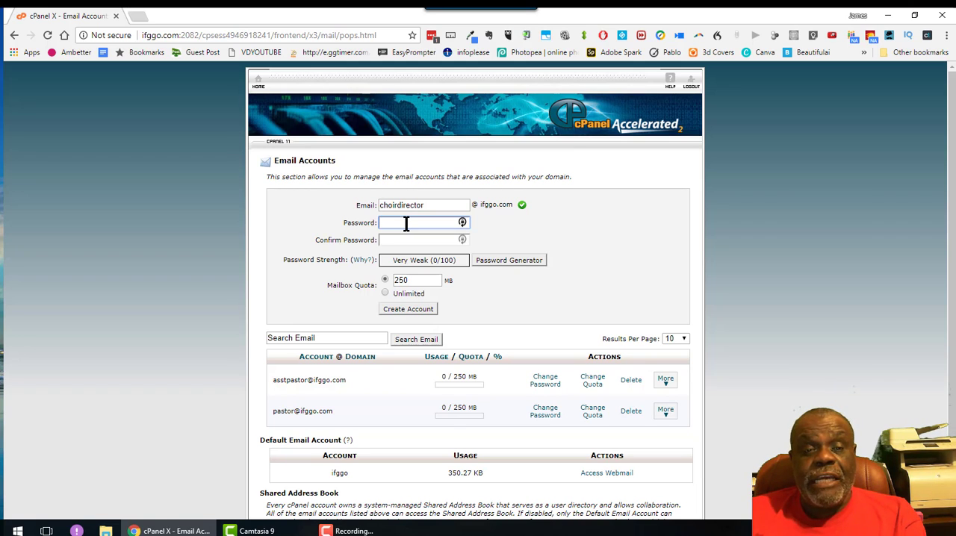
type("••")
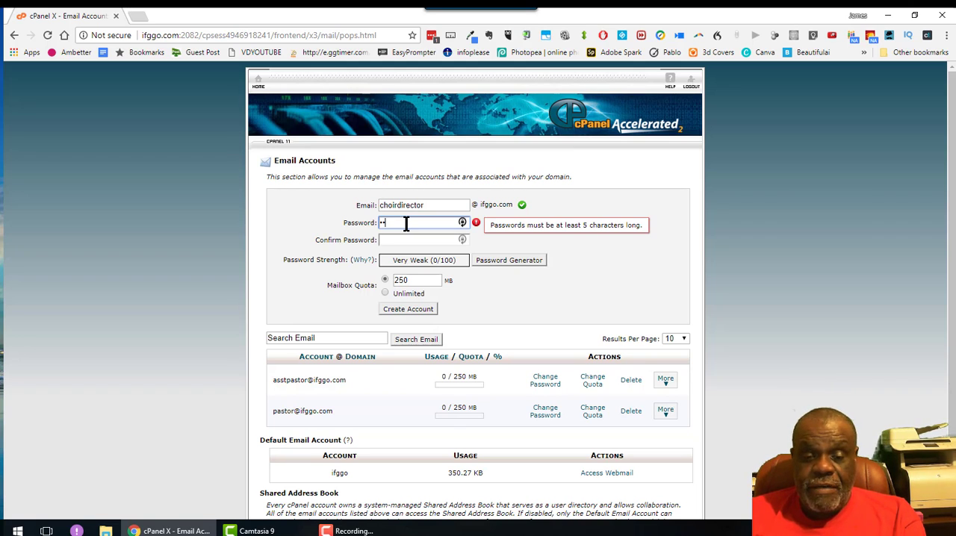
key("BackSpace")
key("BackSpace")
type("•••••")
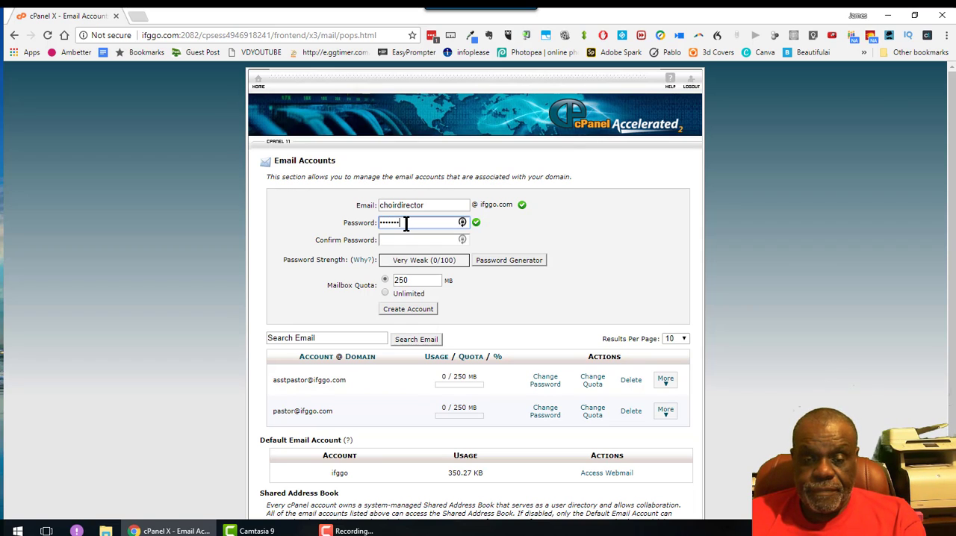
type("•")
key("Tab")
type("••")
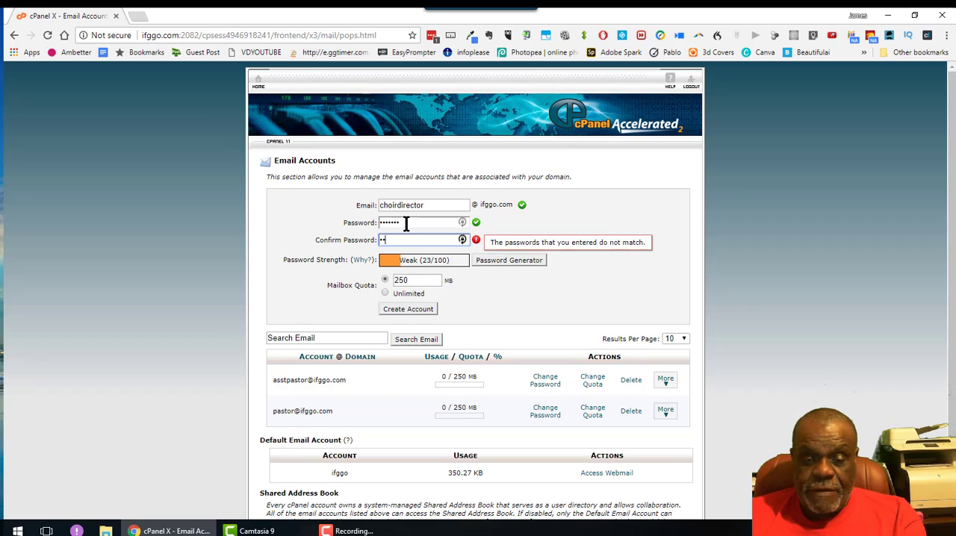
type("•••••")
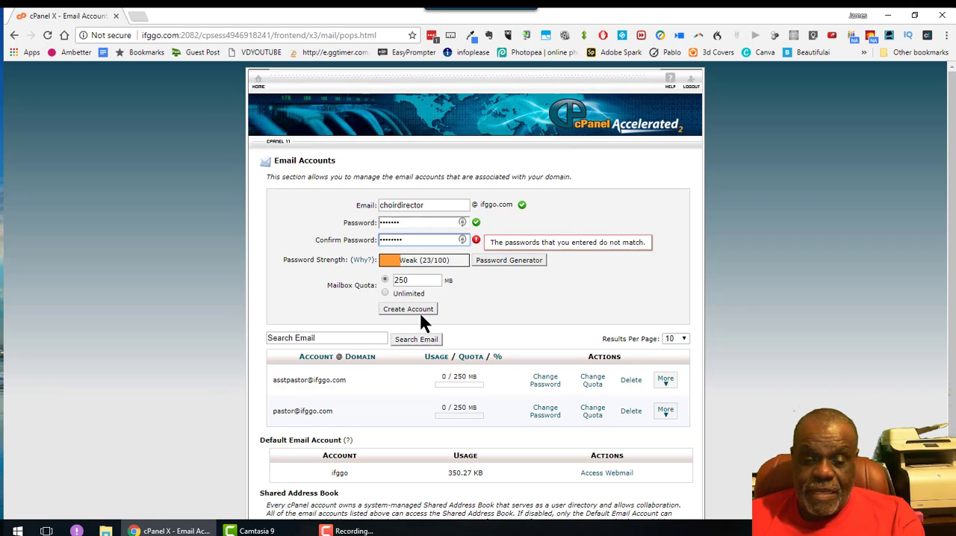
left_click(468, 297)
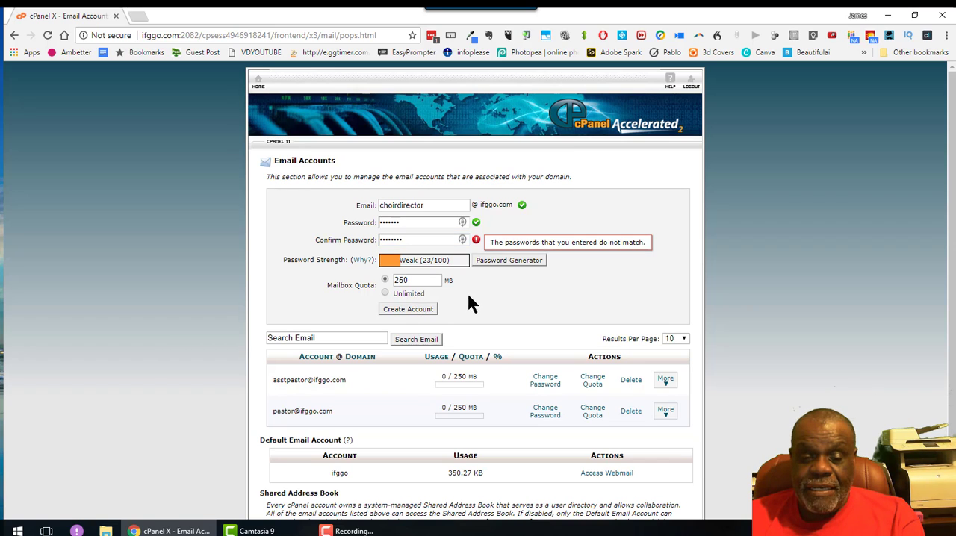
left_click(415, 310)
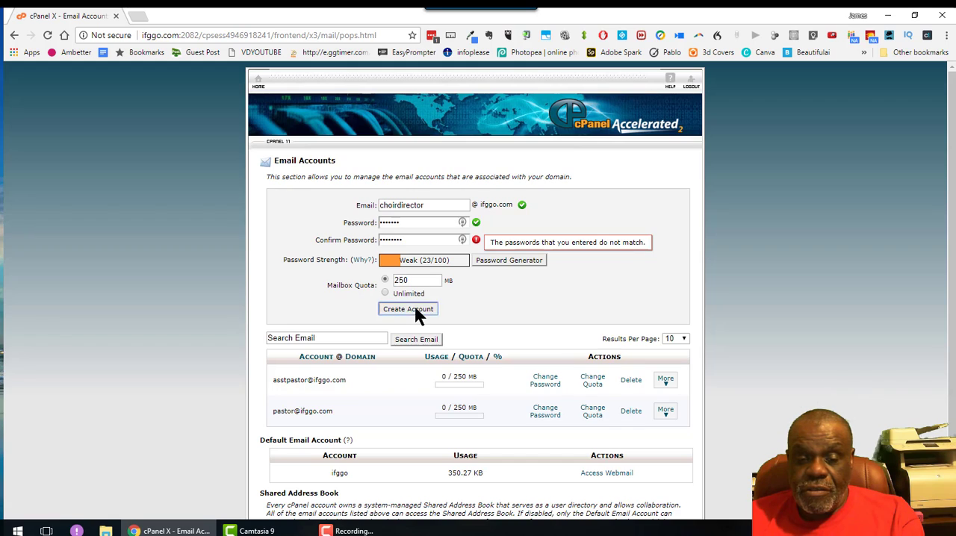
left_click(463, 313)
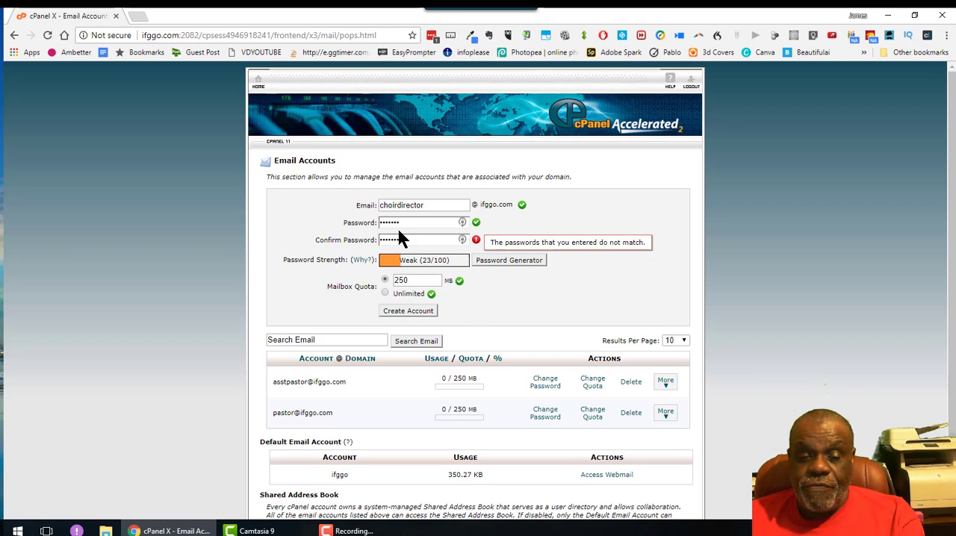
Step: Re-enter the choirdirector mailbox password in both password fields and create the account with the 250 MB quota
left_click_drag(407, 224, 362, 218)
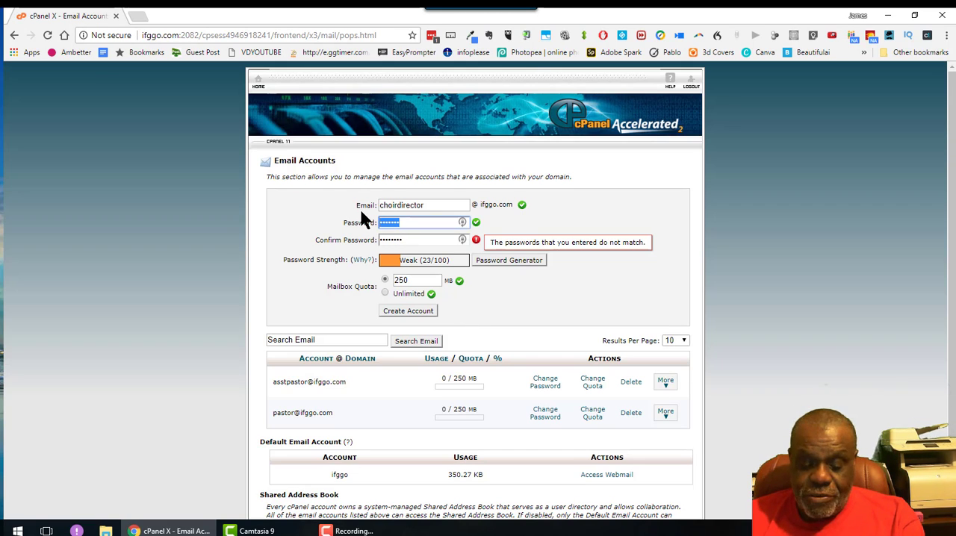
type("****")
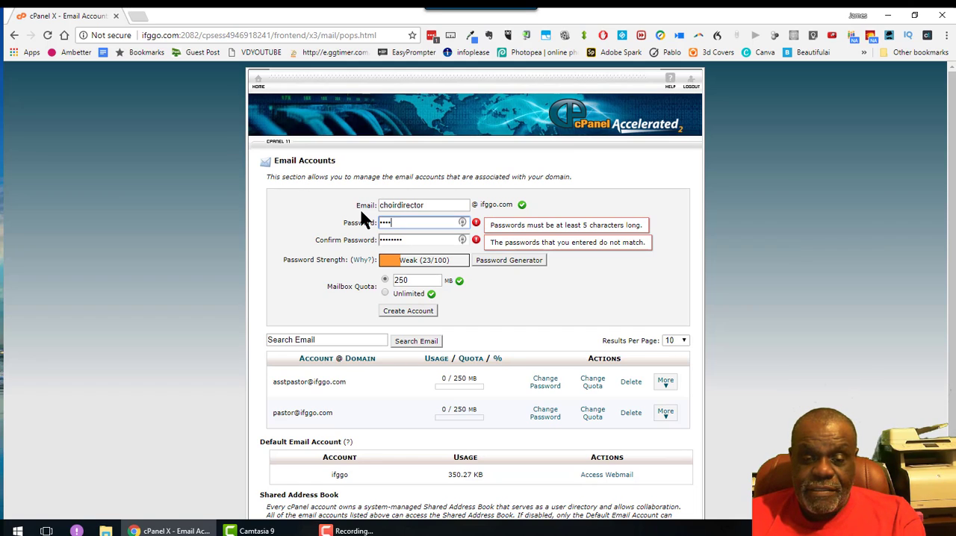
type("****")
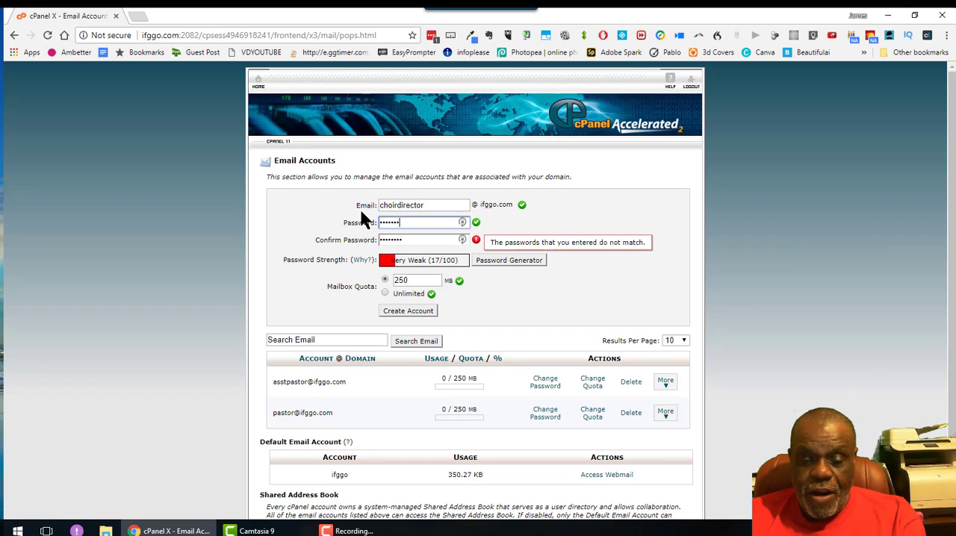
key("Tab")
type("****")
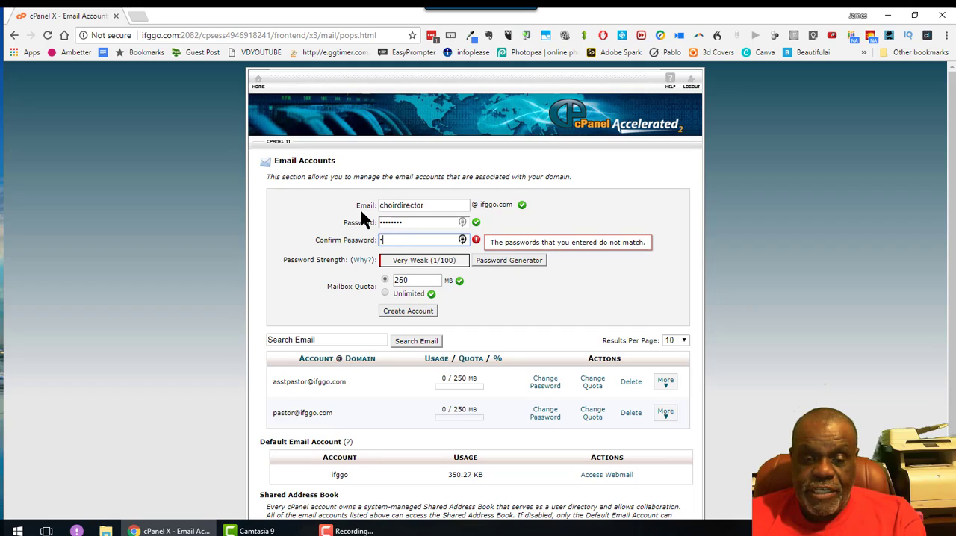
type("****")
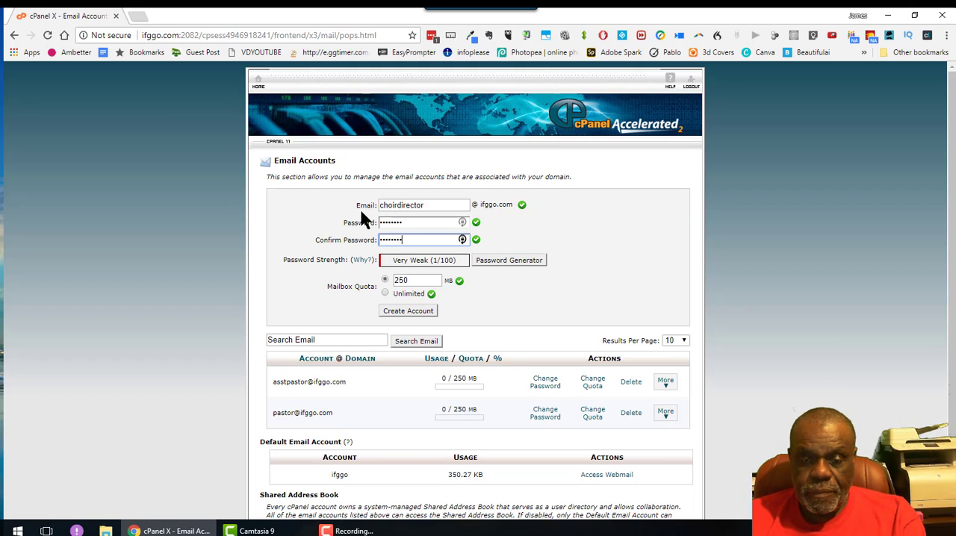
left_click(407, 309)
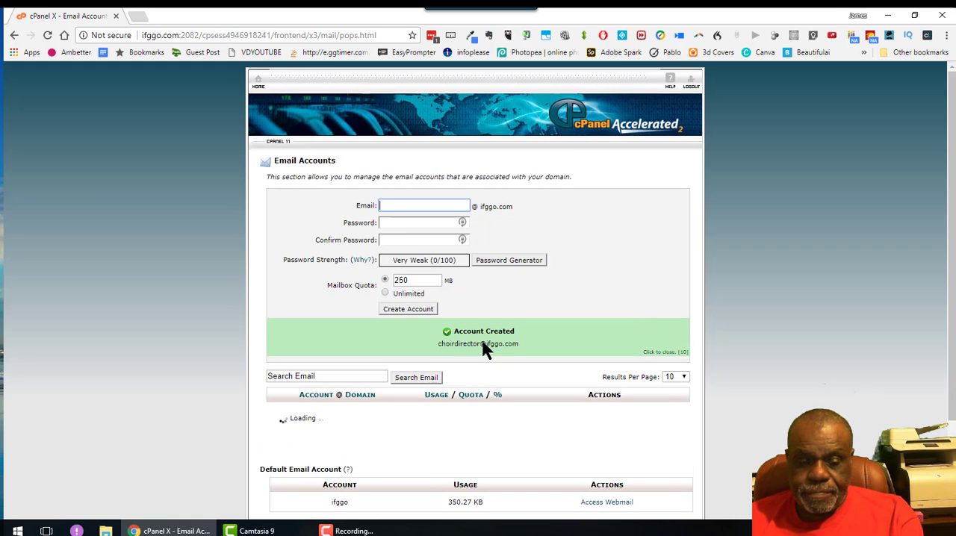
scroll(463, 348, "down", 2)
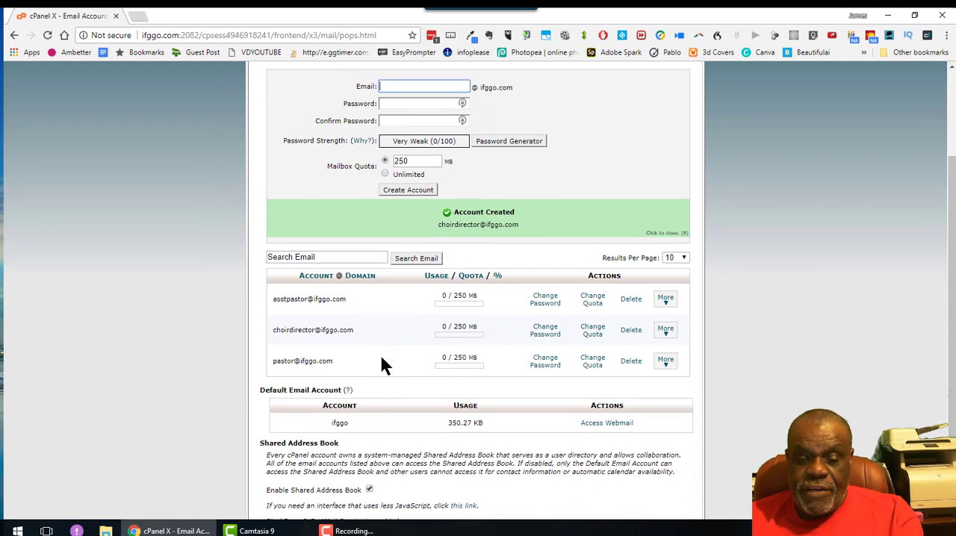